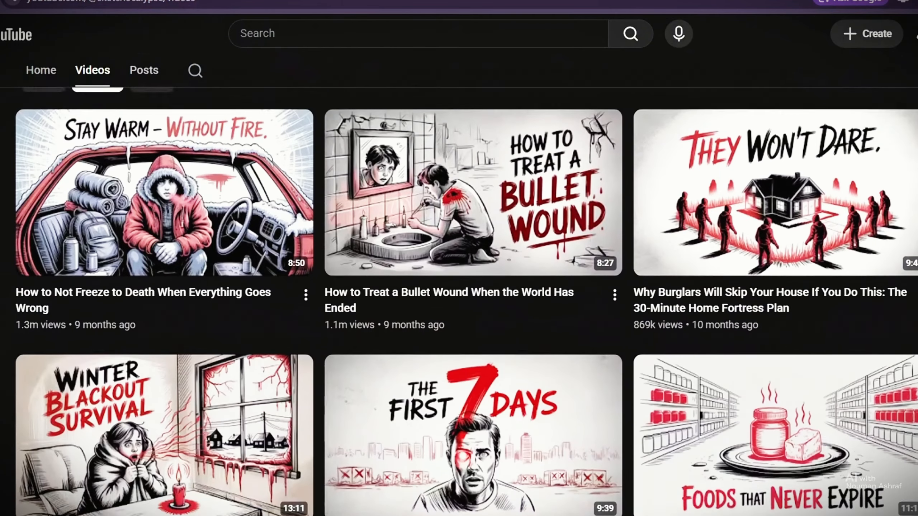
scroll(458, 302, "up", 5)
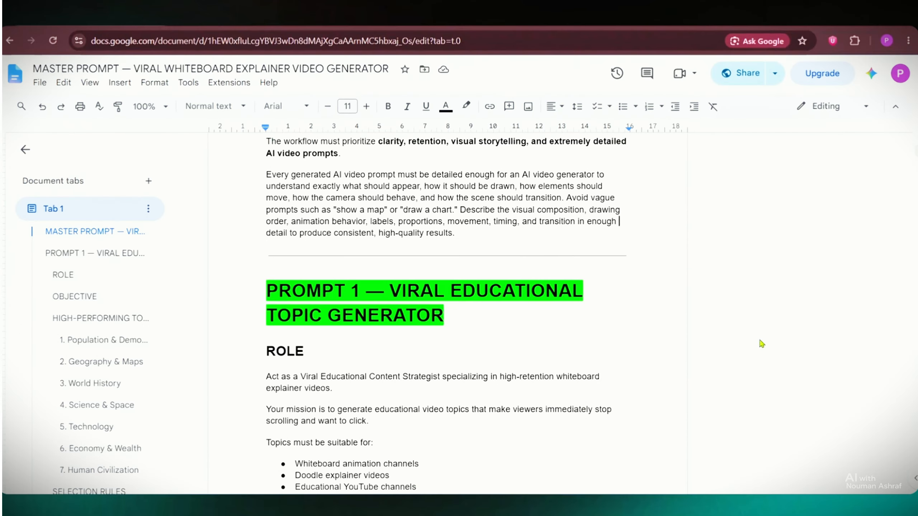
- Copy the master prompt's introduction and Prompt 1 from the Google Docs document and submit them in ChatGPT to generate 20 unique topics
scroll(762, 344, "down", 5)
scroll(762, 343, "down", 20)
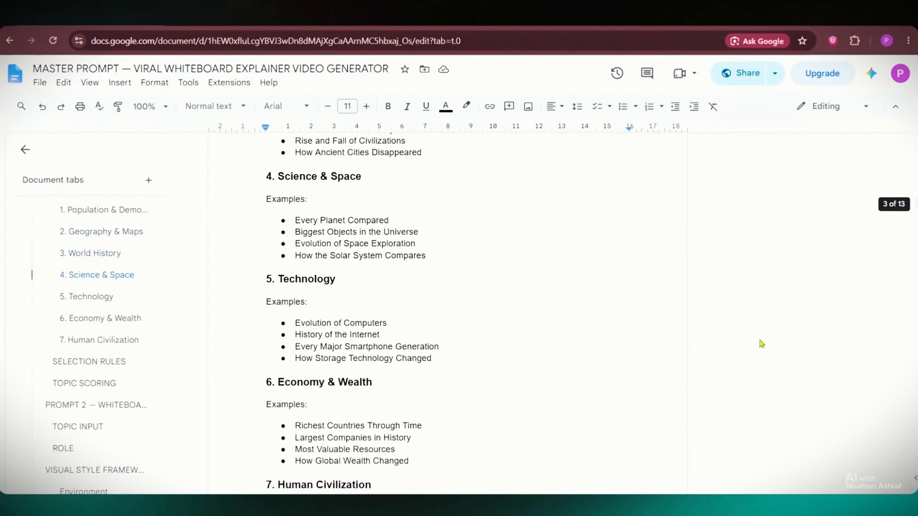
scroll(762, 343, "down", 20)
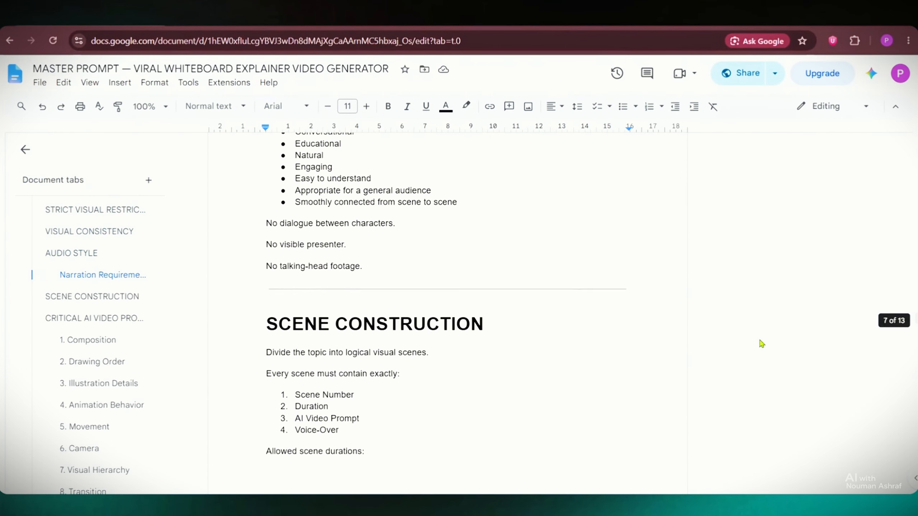
scroll(762, 343, "down", 12)
left_click_drag(267, 307, 624, 208)
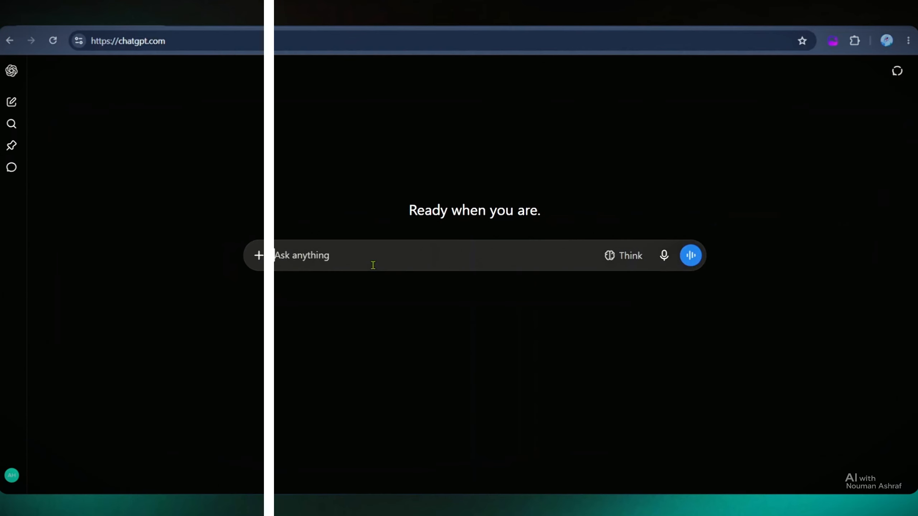
key("ctrl+v")
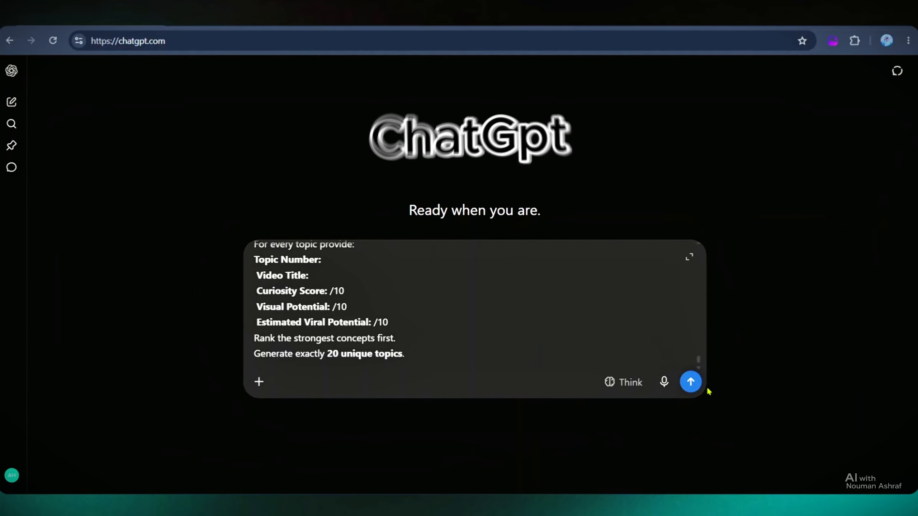
left_click(690, 384)
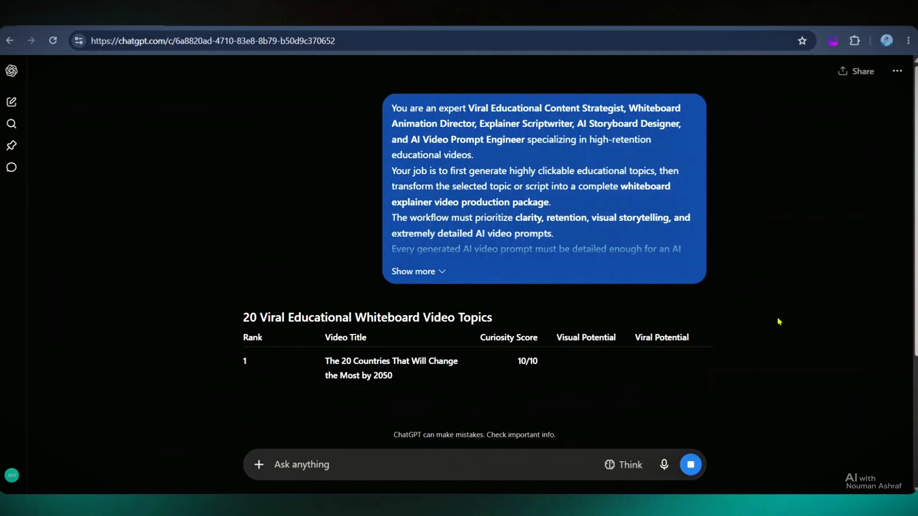
- Examine the generated whiteboard video topics, their curiosity, visual and viral scores, and the recommended picks
scroll(762, 374, "down", 20)
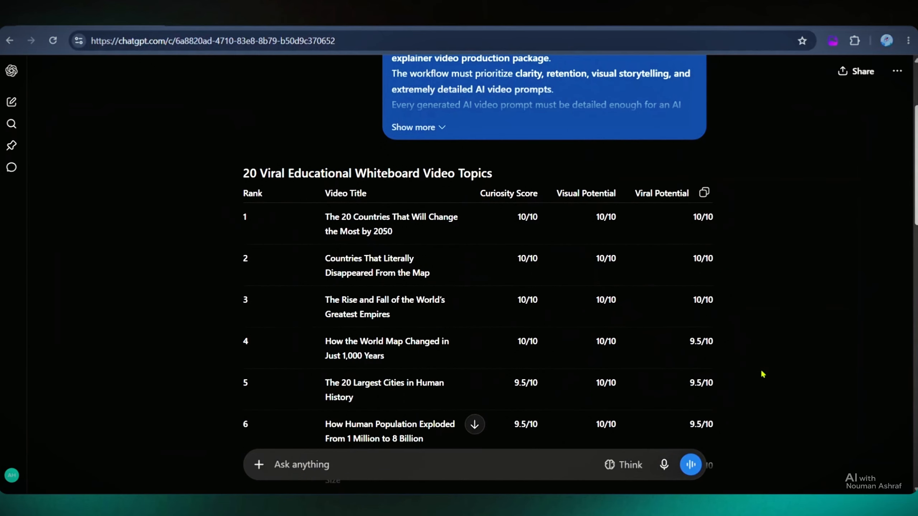
scroll(763, 375, "down", 6)
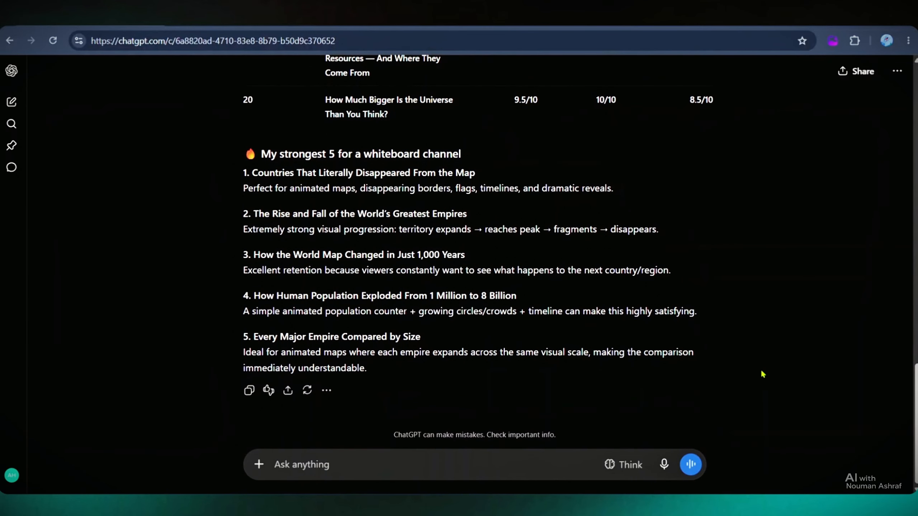
scroll(762, 374, "up", 10)
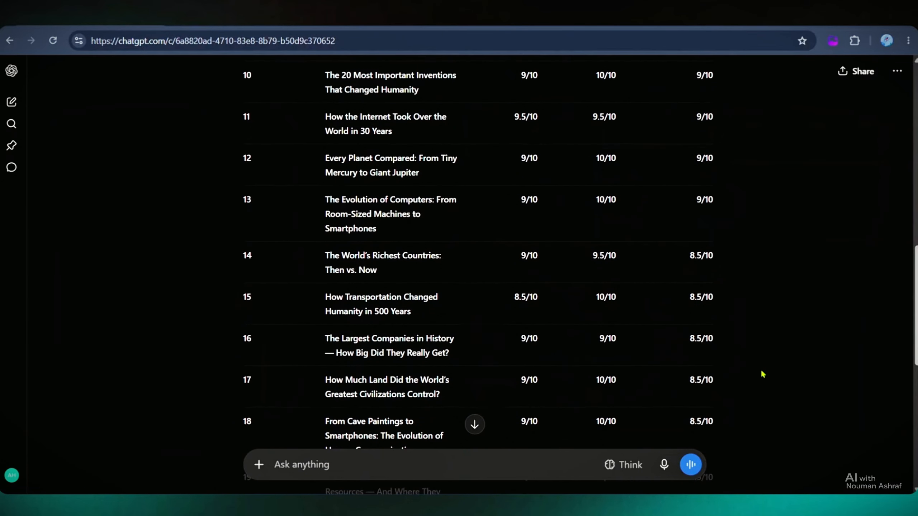
scroll(763, 374, "up", 10)
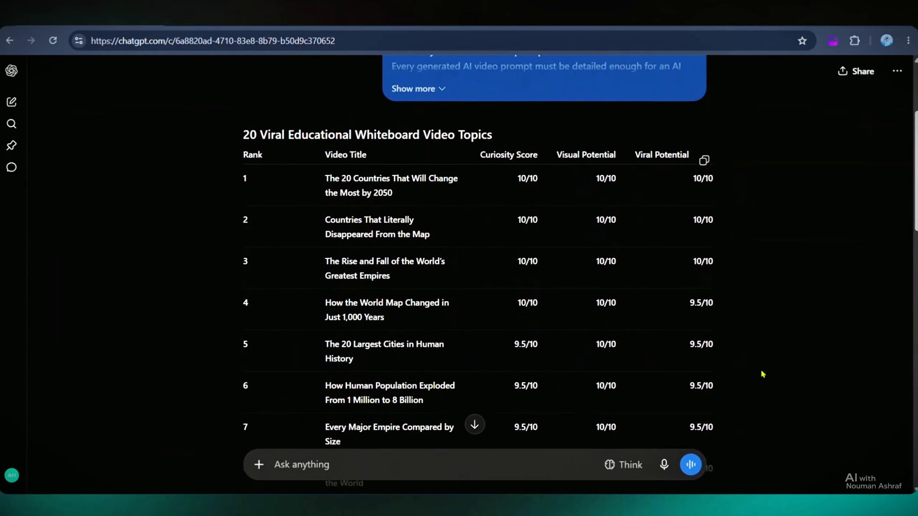
scroll(762, 375, "up", 2)
scroll(762, 374, "down", 3)
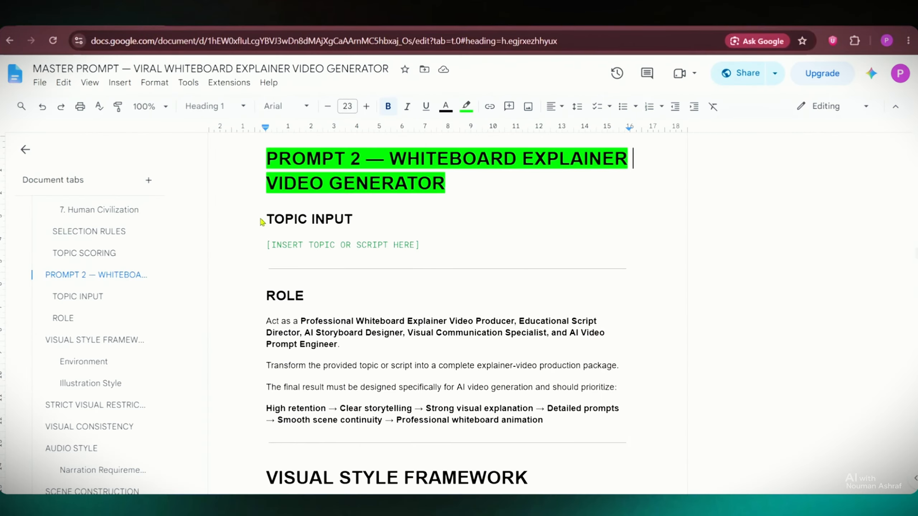
- Send ChatGPT the Prompt 2 text from the Google Docs document, replacing its topic placeholder with the rise and fall of empires topic
left_click_drag(263, 221, 651, 494)
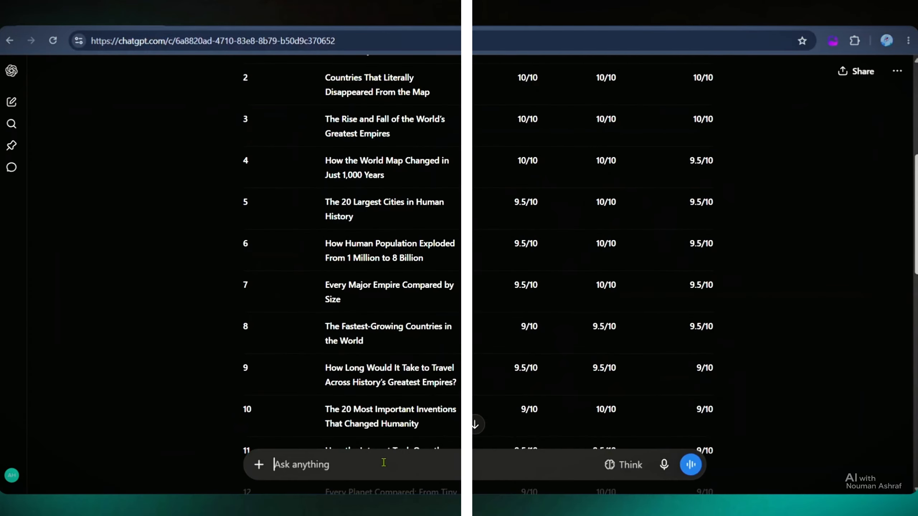
key("ctrl+v")
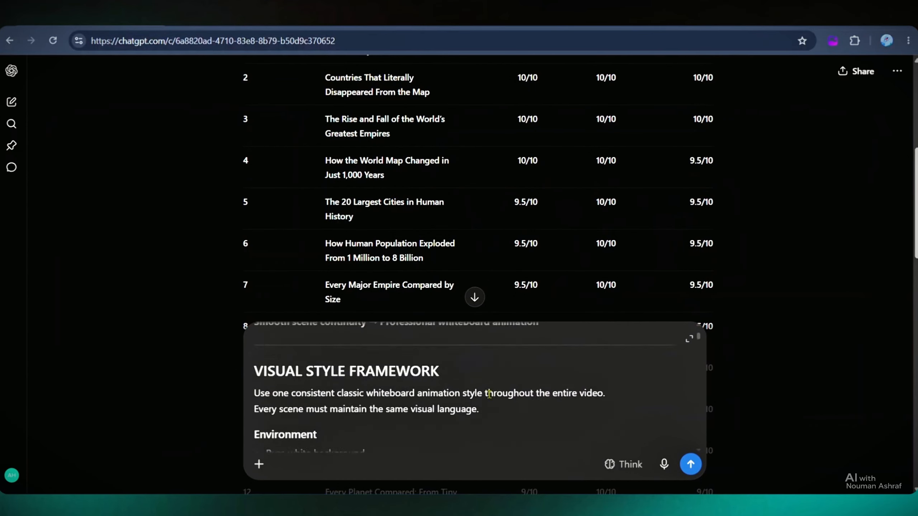
scroll(490, 394, "up", 15)
scroll(577, 284, "down", 8)
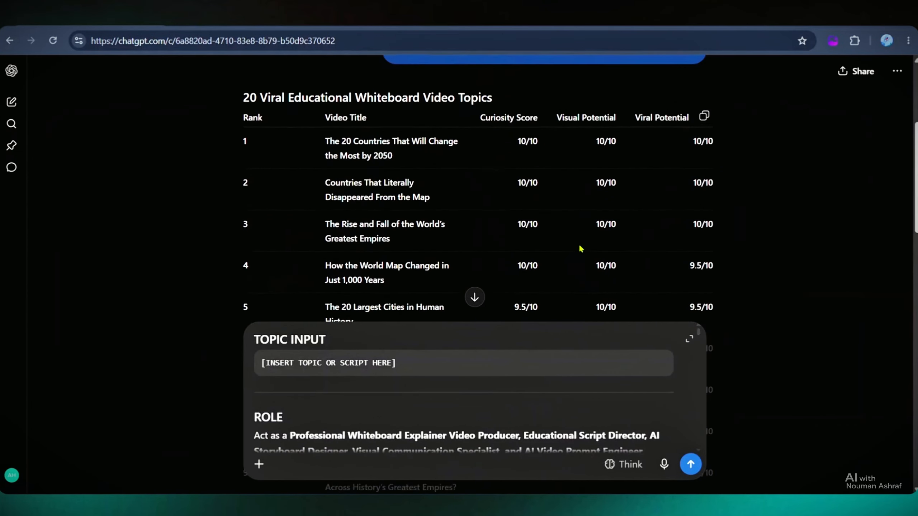
scroll(500, 210, "down", 1)
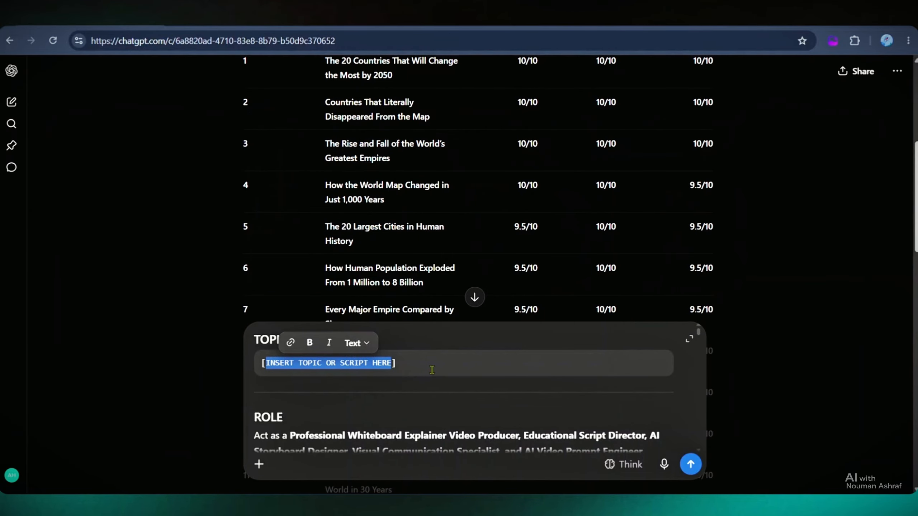
left_click(690, 466)
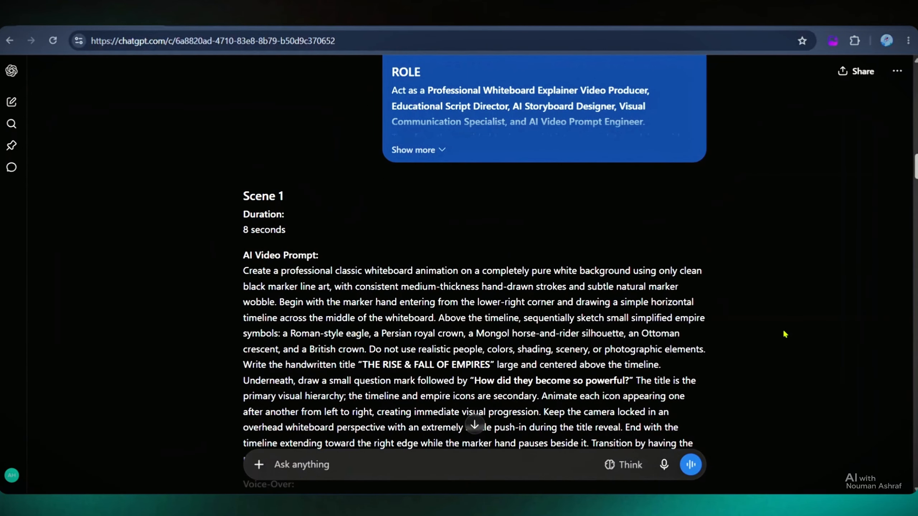
- Review the generated scenes, checking each one's duration, AI video prompt and voice-over
scroll(785, 334, "down", 9)
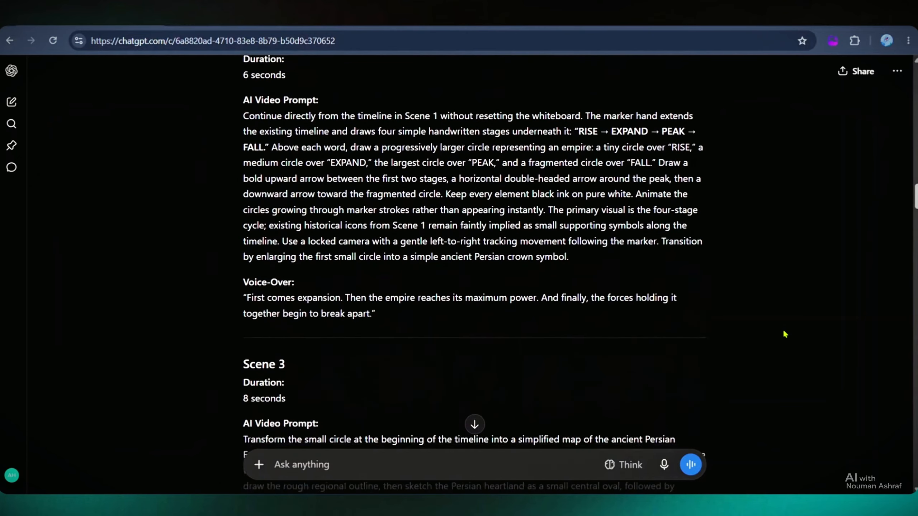
scroll(784, 335, "down", 20)
scroll(785, 334, "down", 20)
scroll(785, 335, "up", 20)
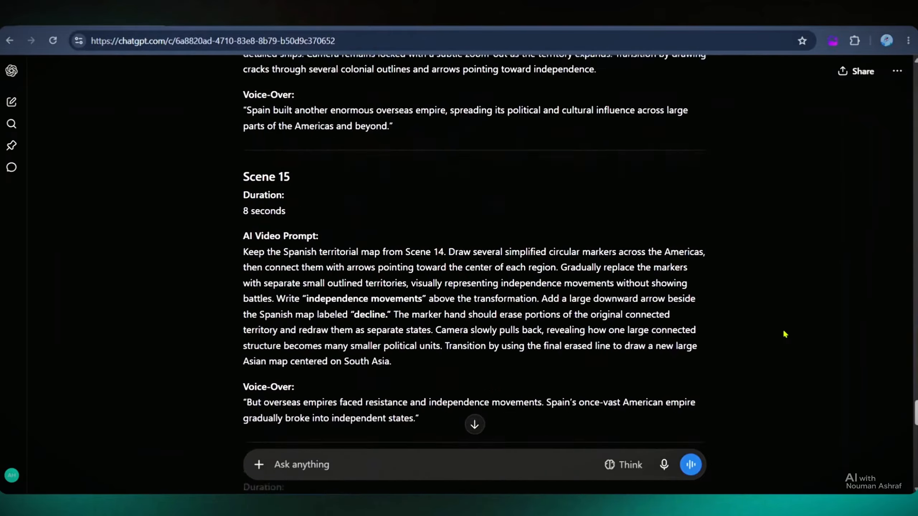
scroll(785, 335, "up", 15)
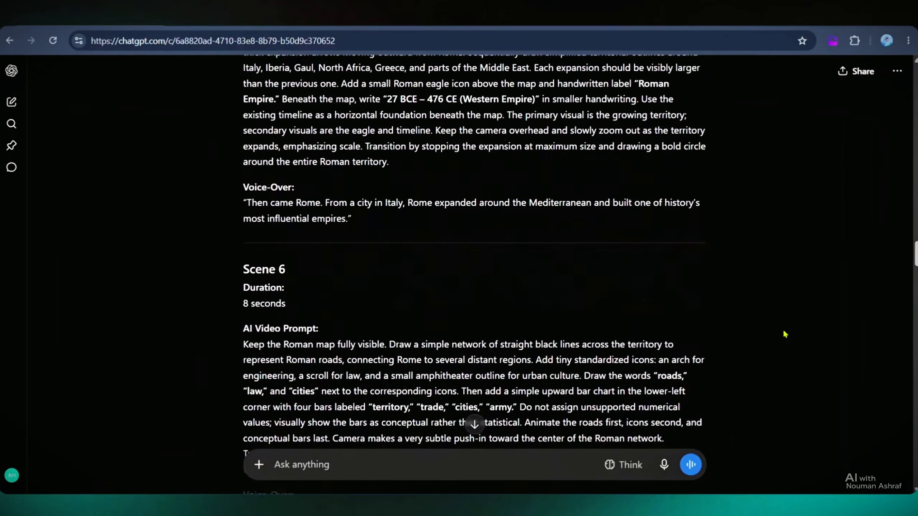
- Ask ChatGPT to "give me the full voiceover in one paragraph"
left_click(421, 467)
type("give me the full voiceover in one paragraph")
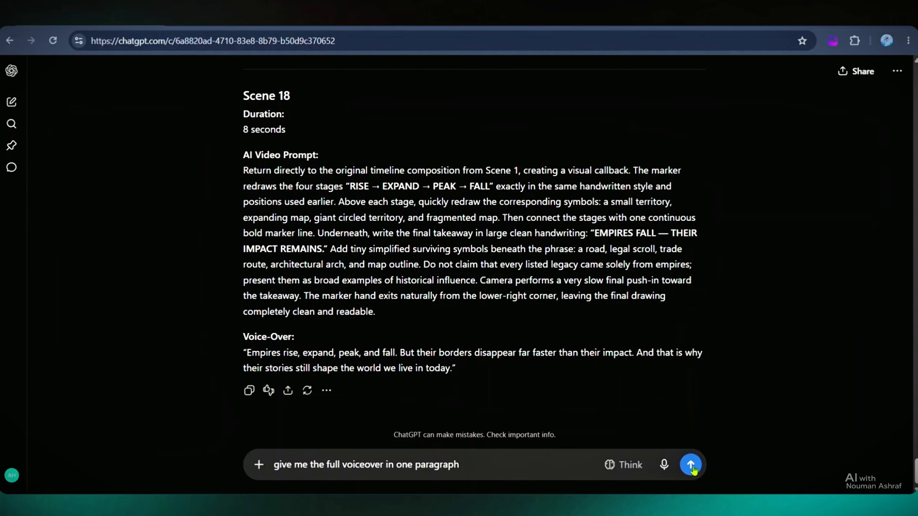
left_click(691, 466)
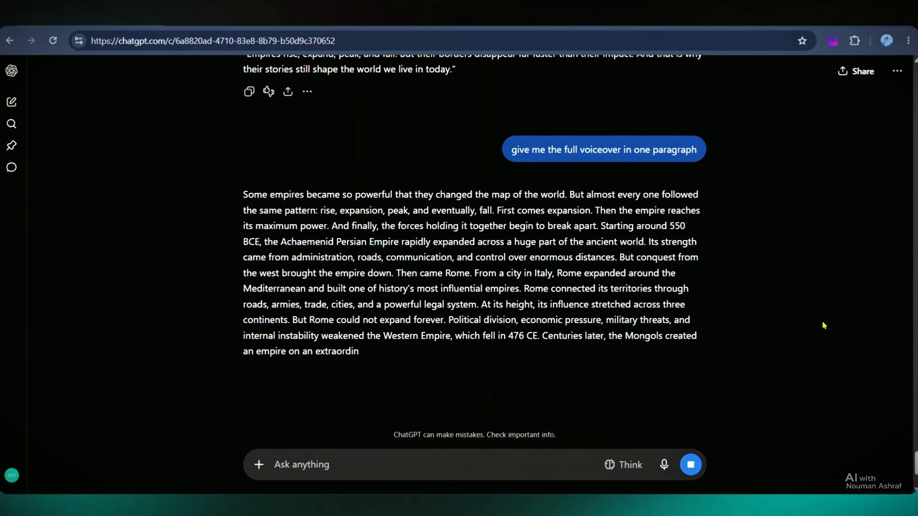
- Copy the complete voiceover paragraph into the ElevenLabs Text to Speech editor
scroll(824, 326, "down", 7)
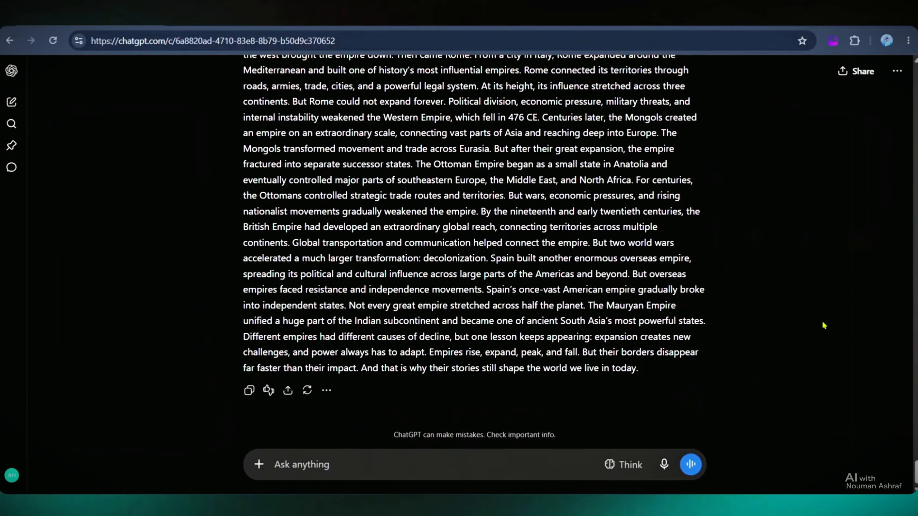
scroll(824, 326, "up", 6)
left_click_drag(243, 140, 478, 250)
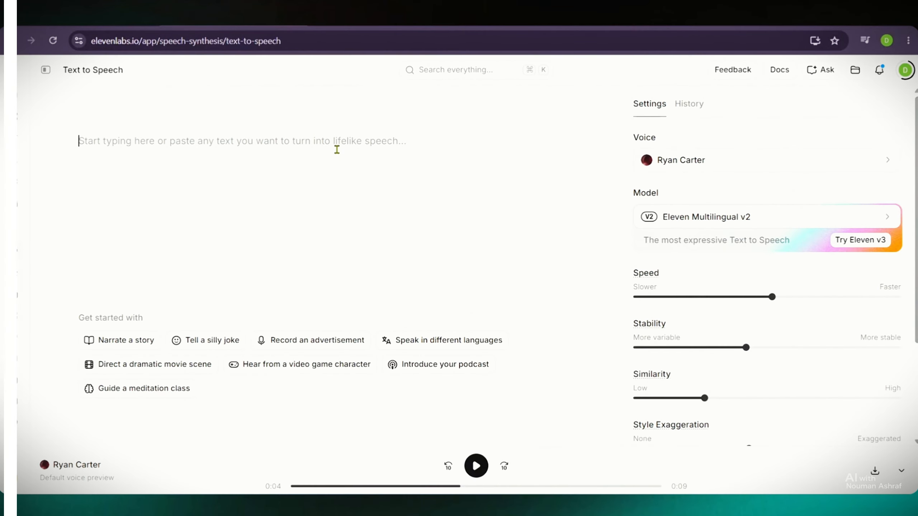
type("Some empires became so powerful that they changed the map of the world. But almost every one followed the same pattern: rise, expansion, peak, and eventually, fall. First comes expansion. Then the empire reaches its maximum power. And finally, the forces holding it together begin to break apart. Starting around 550 BCE, the Achaemenid Persian Empire rapidly expanded across a huge part of the ancient world. Its strength came from administration, roads, communication, and control over enormous distances. But conquest from the west brought the empire down. Then came Rome. From a city in Italy, Rome expanded around the Mediterranean and built one of history’s most influential empires. Rome connected its territories through roads, armies, trade, cities, and a powerful legal system.")
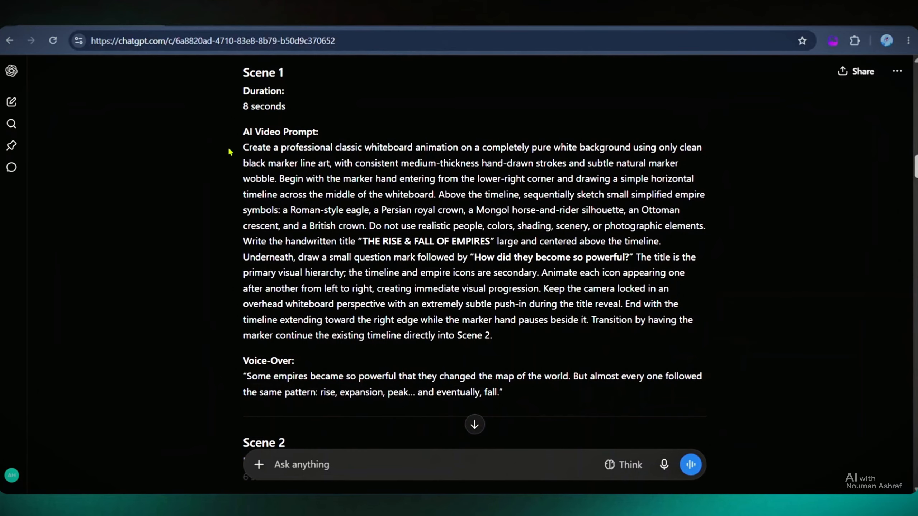
- Copy Scene 1's AI video prompt from ChatGPT and configure Google Flow for Ingredients video at 16:9, 8s and x2 outputs
left_click_drag(278, 152, 550, 339)
key("ctrl+c")
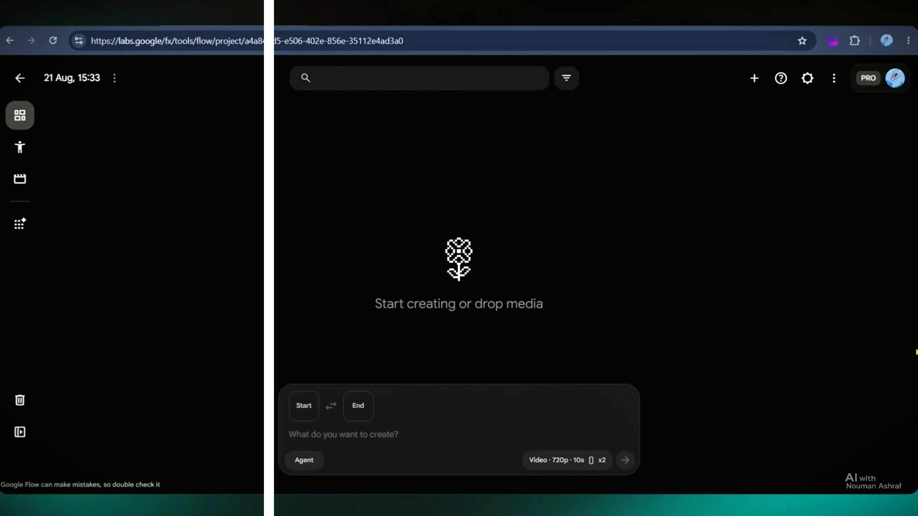
left_click(570, 469)
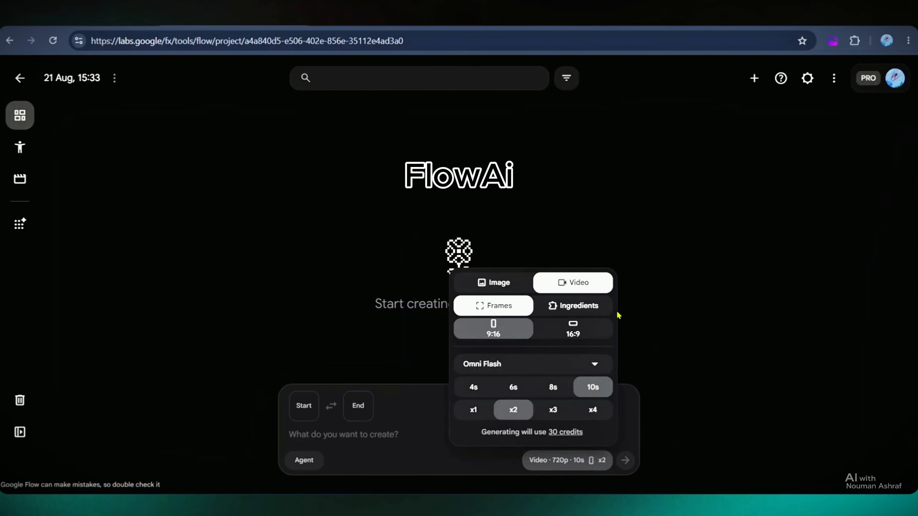
left_click(572, 310)
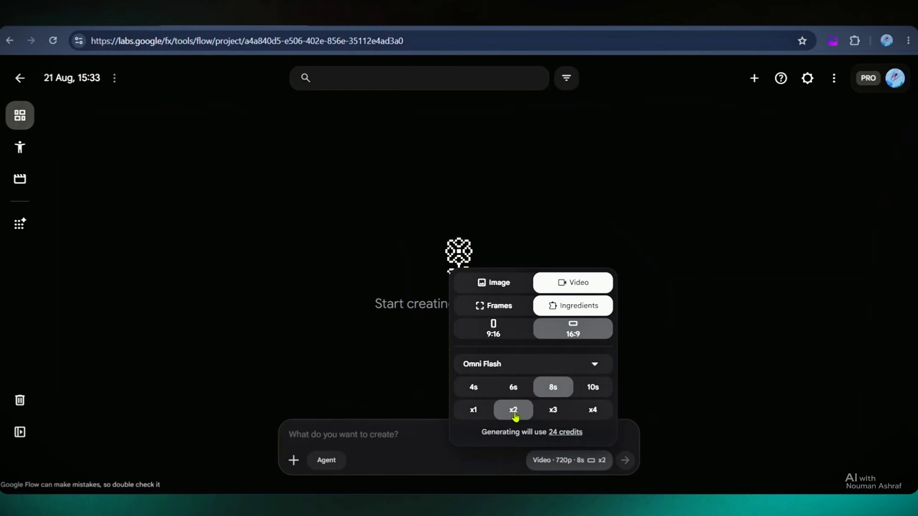
- Enter the copied Scene 1 prompt in Flow and generate the whiteboard video clips
left_click(397, 438)
key("ctrl+v")
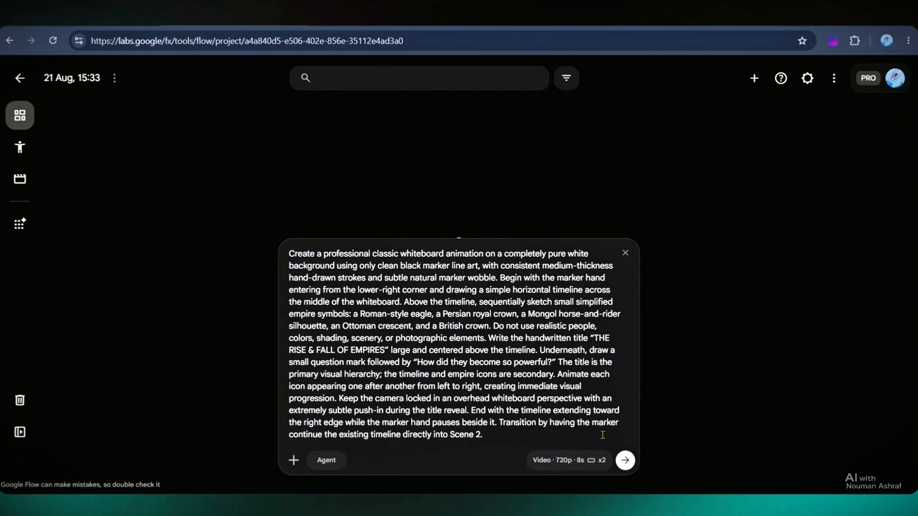
left_click(625, 460)
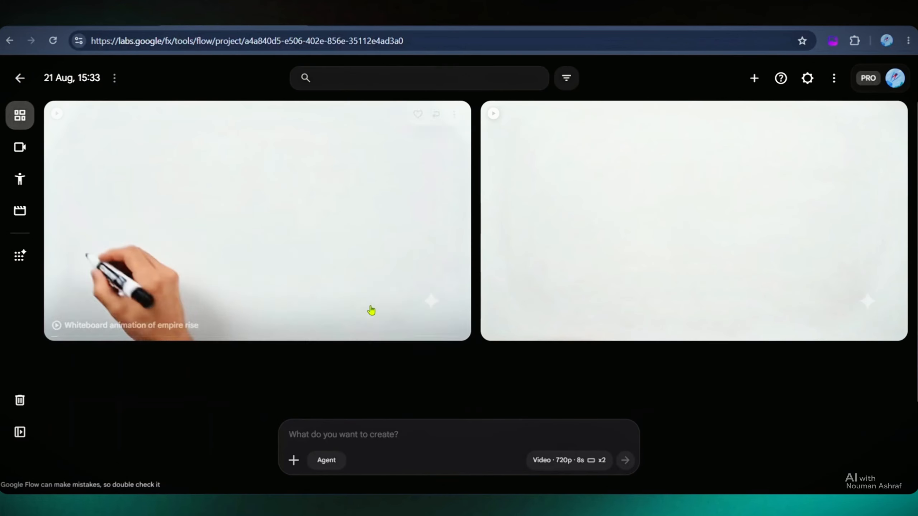
- Add the first Scene 1 clip to the prompt as a reference and generate Scene 2 from its AI video prompt copied from ChatGPT
mouse_move(422, 250)
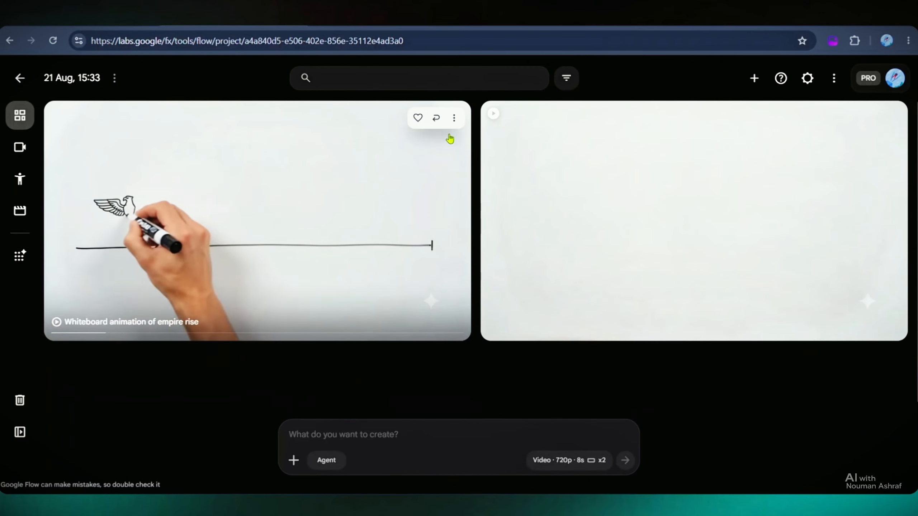
left_click(454, 119)
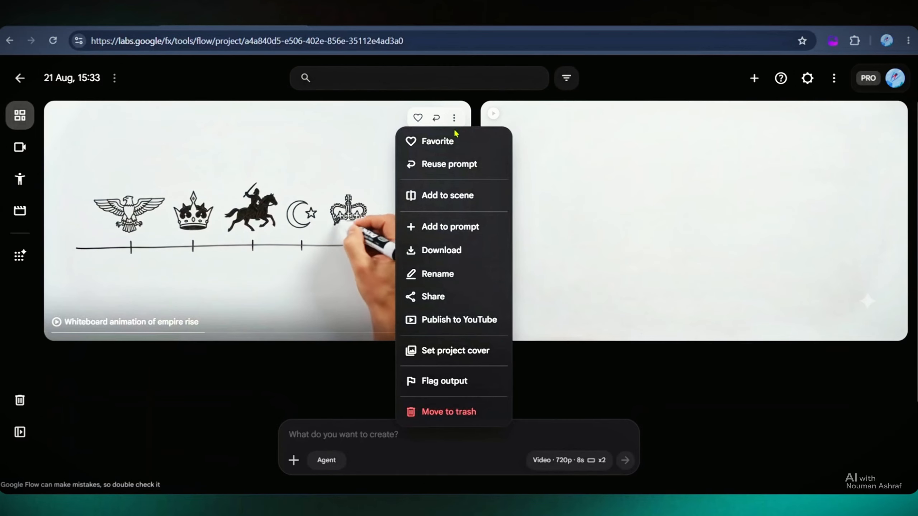
mouse_move(457, 217)
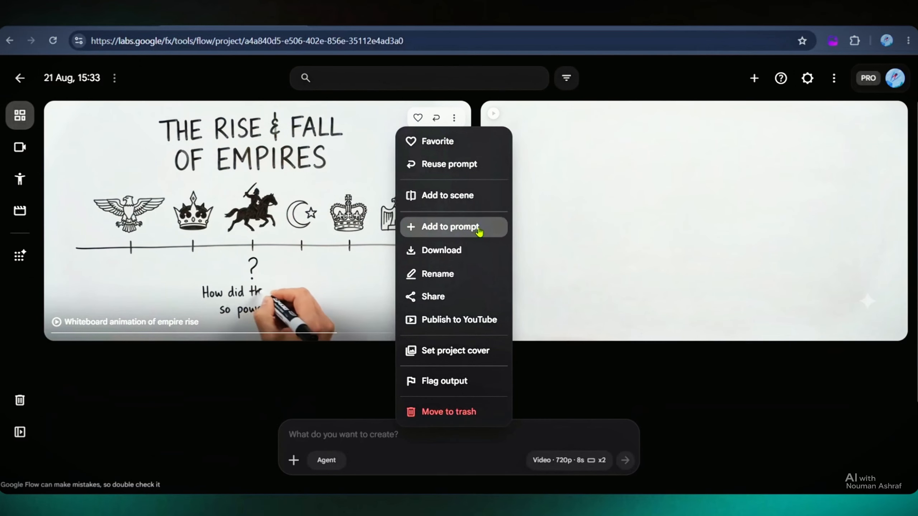
left_click(478, 228)
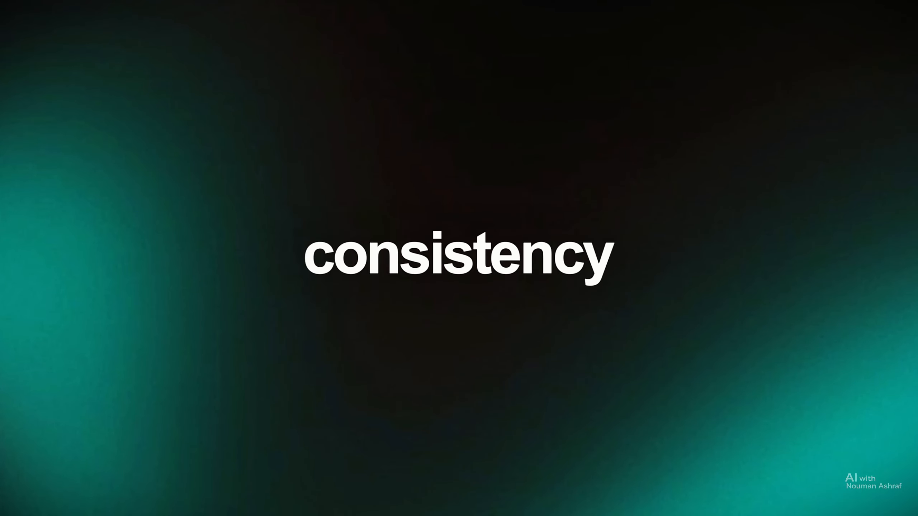
left_click_drag(243, 175, 607, 316)
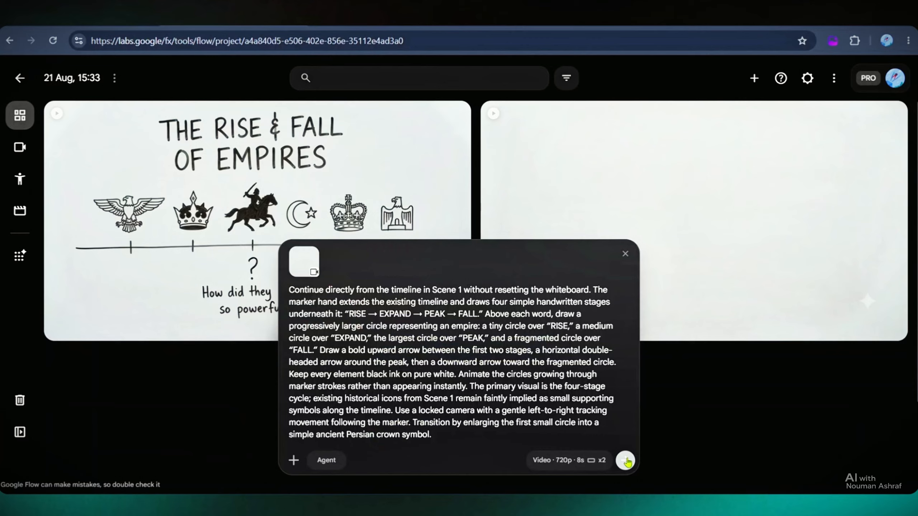
left_click(626, 461)
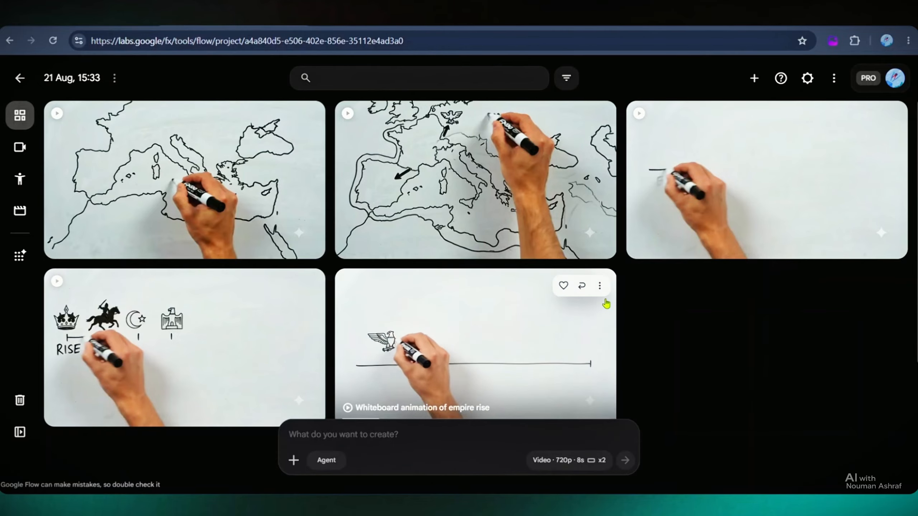
- Download the "Whiteboard animation of empire rise" clip from Flow at 720p original size
left_click(600, 286)
mouse_move(605, 104)
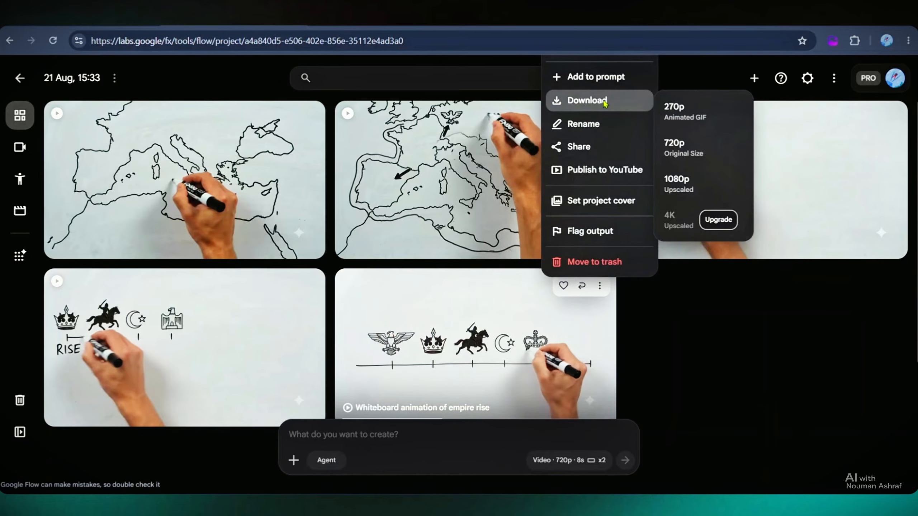
left_click(688, 148)
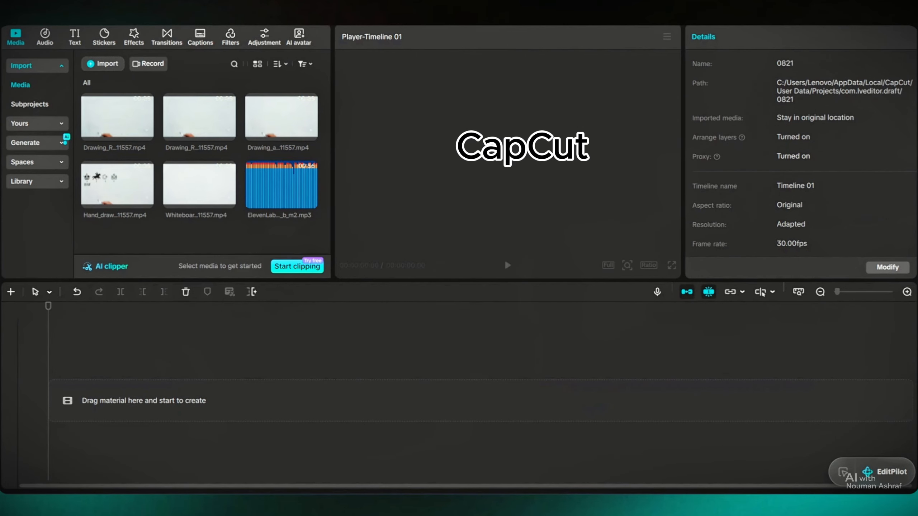
- Switch to CapCut and place the ElevenLabs voiceover MP3 at the start of the empty timeline
left_click_drag(306, 192, 127, 394)
left_click(222, 373)
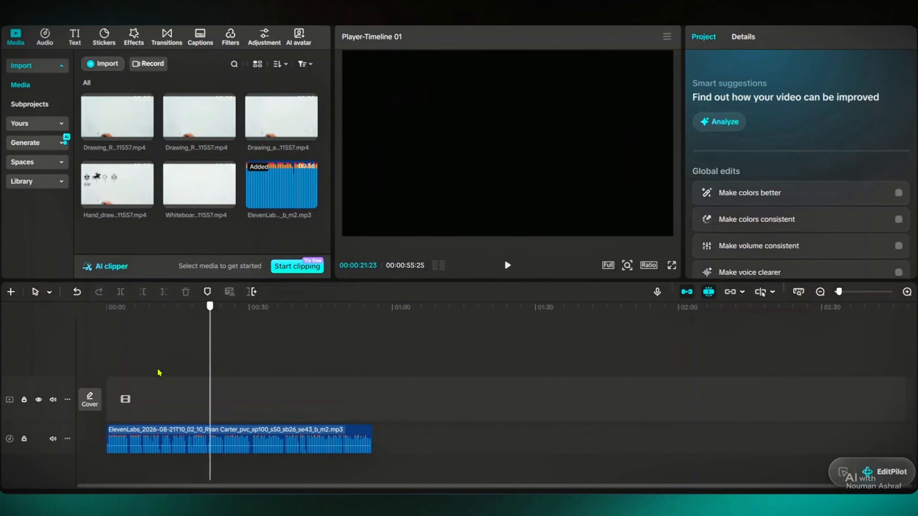
left_click_drag(838, 291, 845, 291)
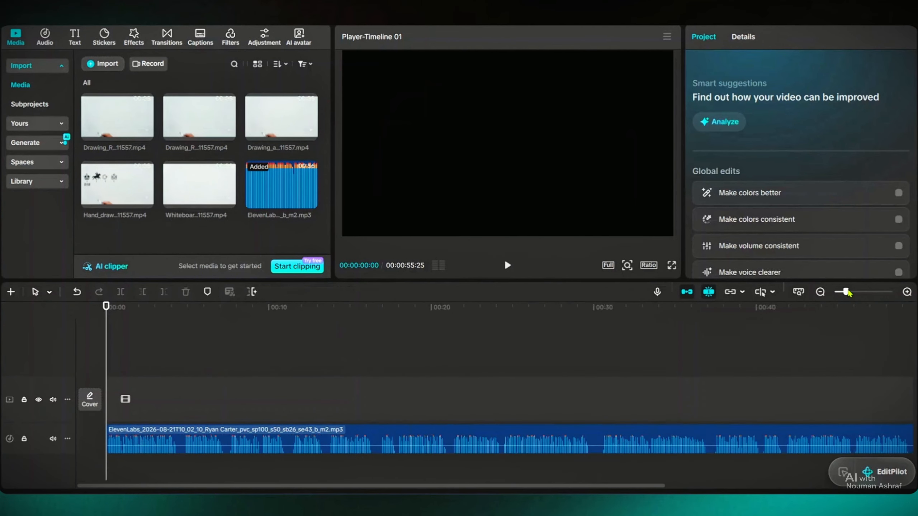
- Place the empire rise whiteboard clip at the timeline start and play it to match Scene 1's voice-over line in ChatGPT
left_click_drag(213, 311, 173, 361)
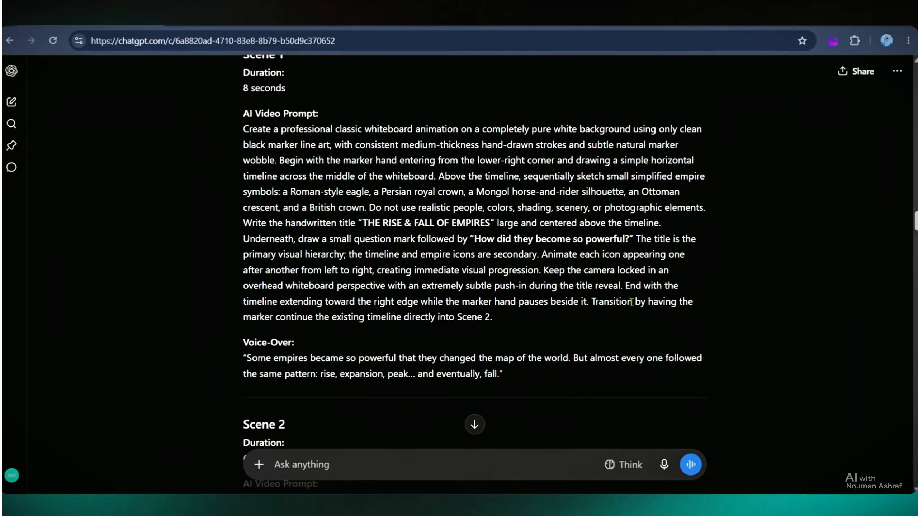
scroll(633, 307, "up", 5)
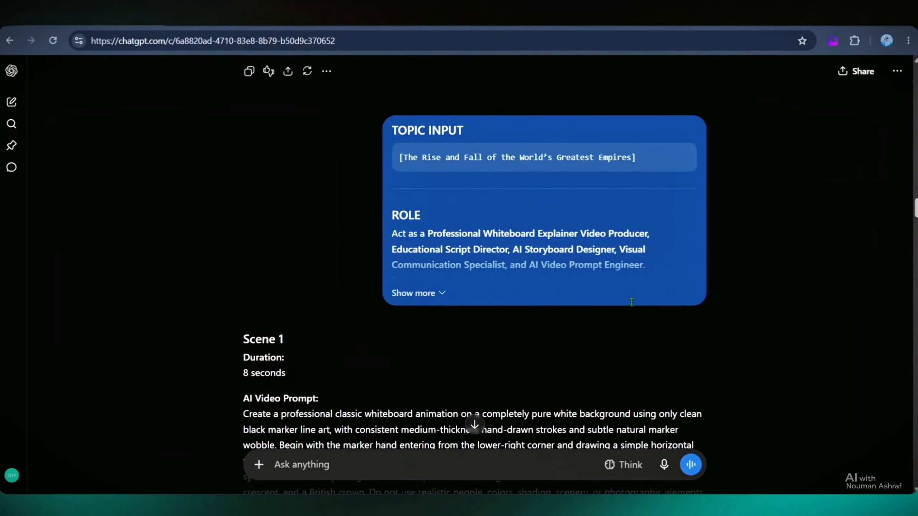
scroll(633, 306, "down", 10)
left_click_drag(245, 297, 506, 313)
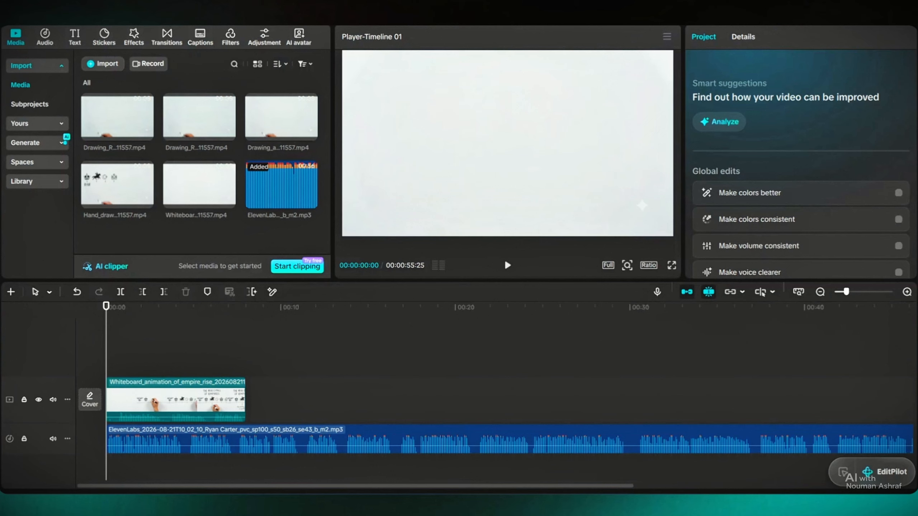
key("space")
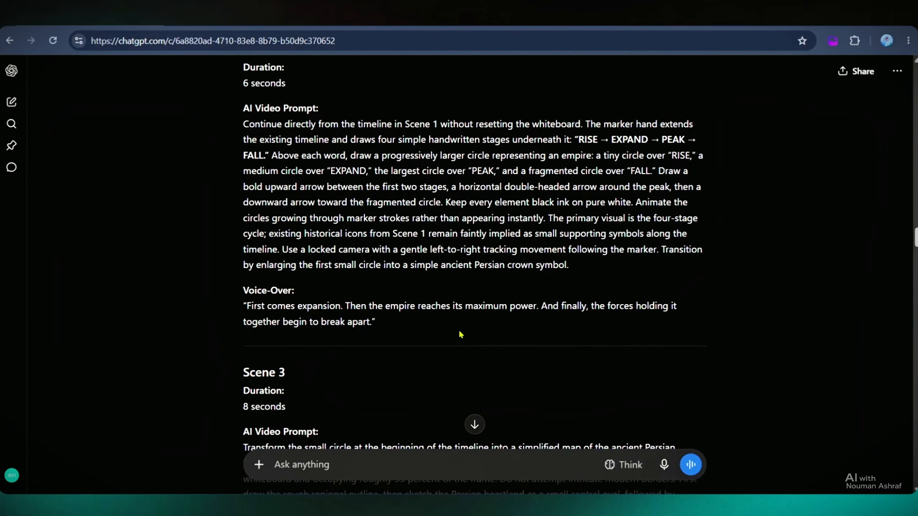
- Review the scene voice-over lines in ChatGPT and export the CapCut timeline as 0821 in 1080P, H.264, mp4 at 30fps
scroll(466, 330, "up", 10)
scroll(473, 326, "down", 10)
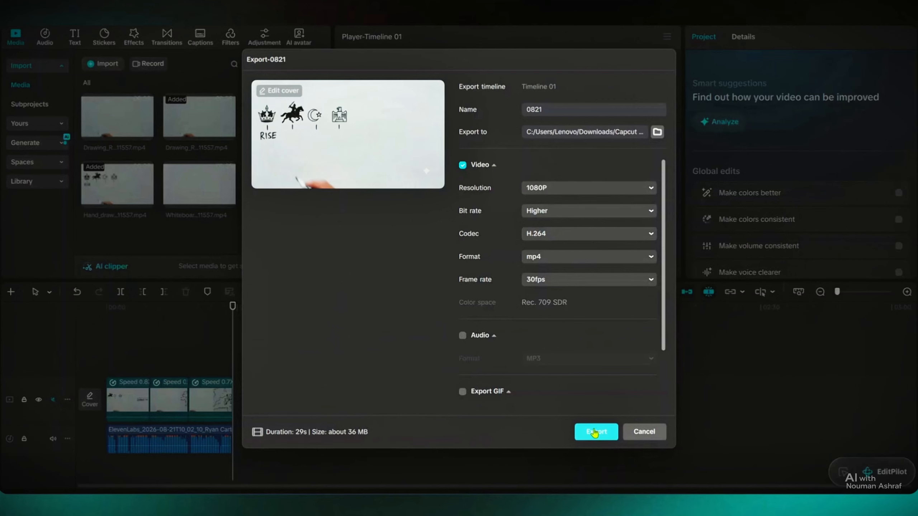
left_click(594, 428)
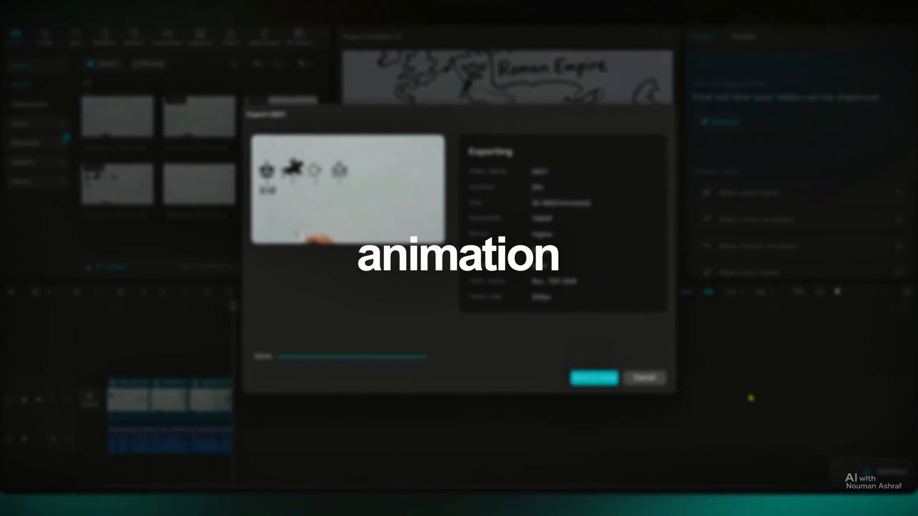